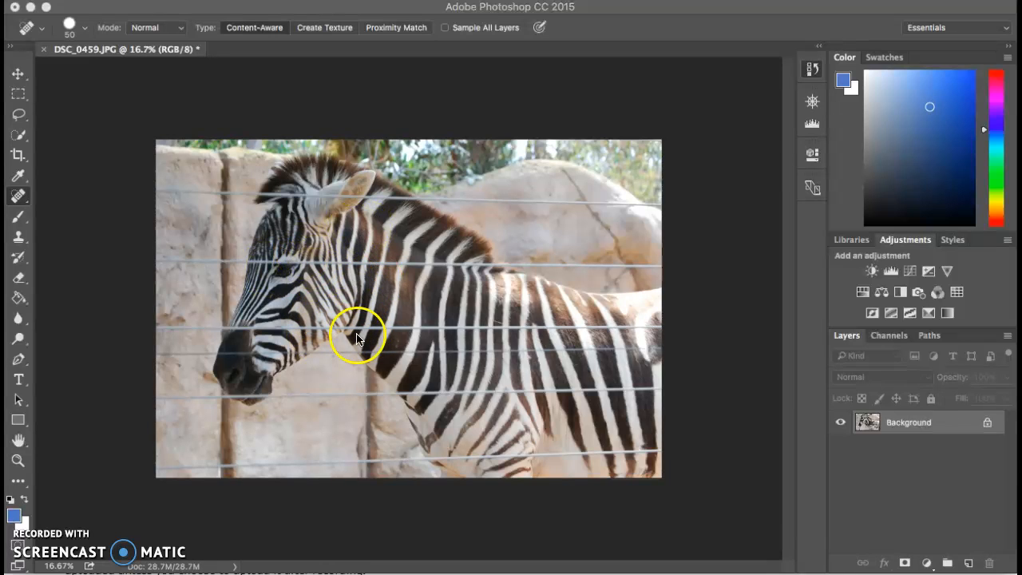
{"action": "right_click", "coordinate": [24, 200]}
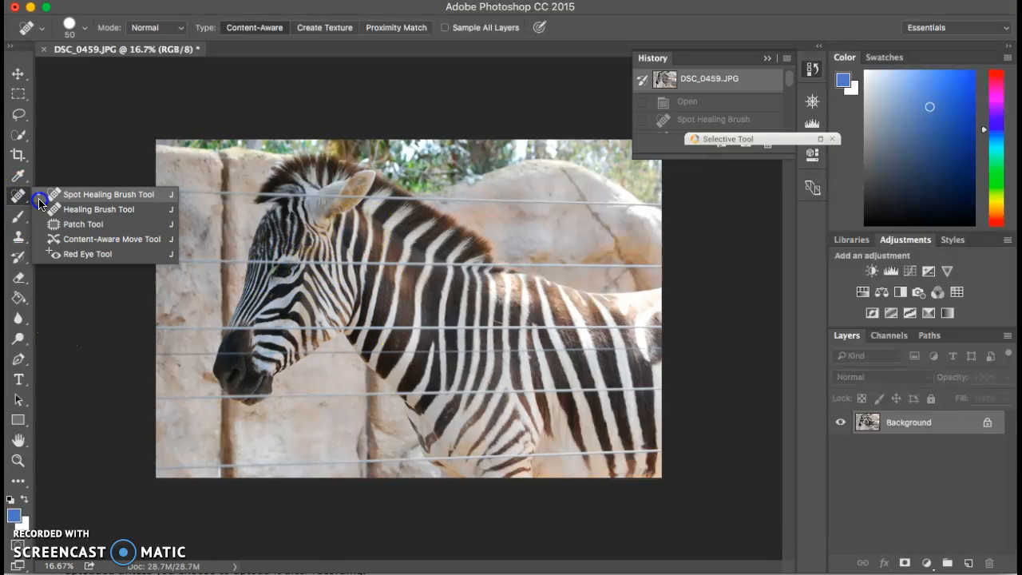
{"action": "left_click", "coordinate": [39, 202]}
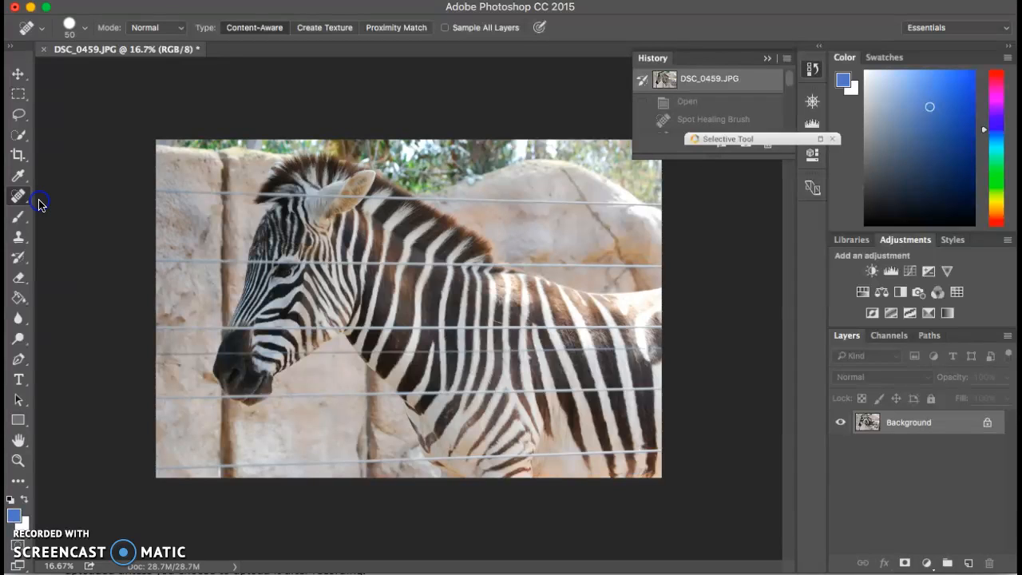
Step: Use the Clone Stamp with a size 90 brush to cover the third wire across a dark neck stripe with fur sampled just above it
{"action": "left_click", "coordinate": [18, 237]}
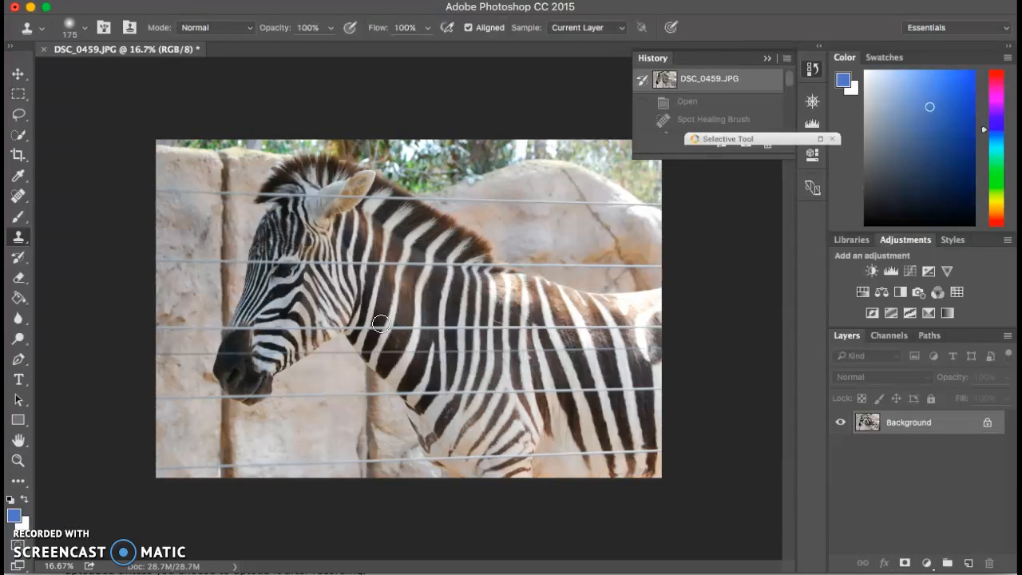
{"action": "key", "text": "super+equal"}
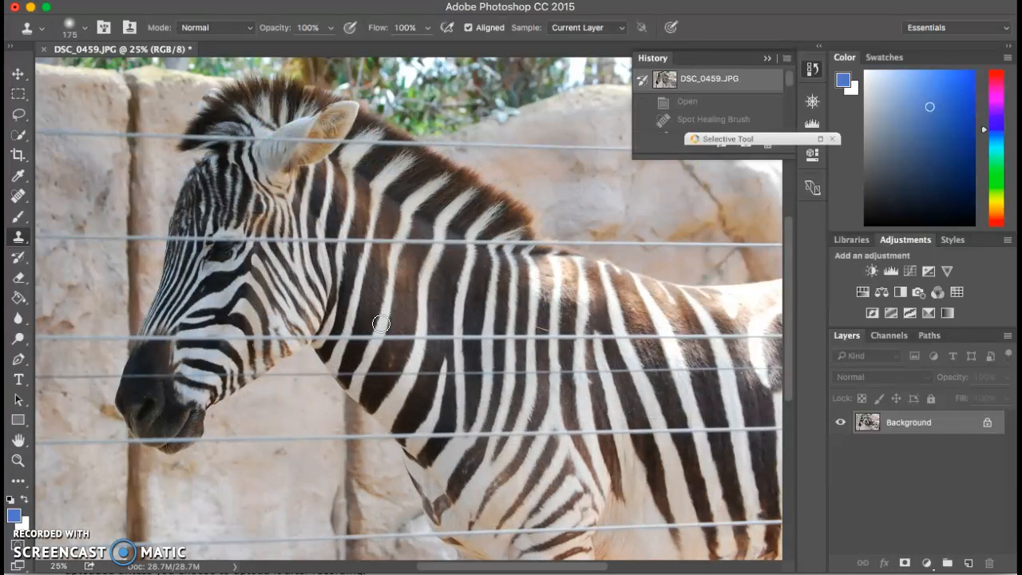
{"action": "key", "text": "super+equal"}
{"action": "key", "text": "super+equal"}
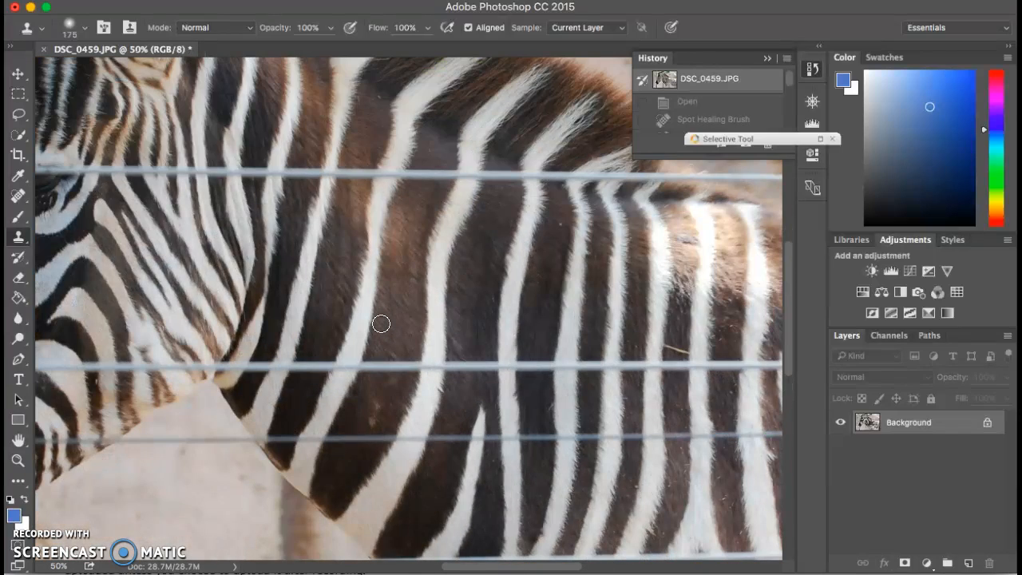
{"action": "key", "text": "super+equal"}
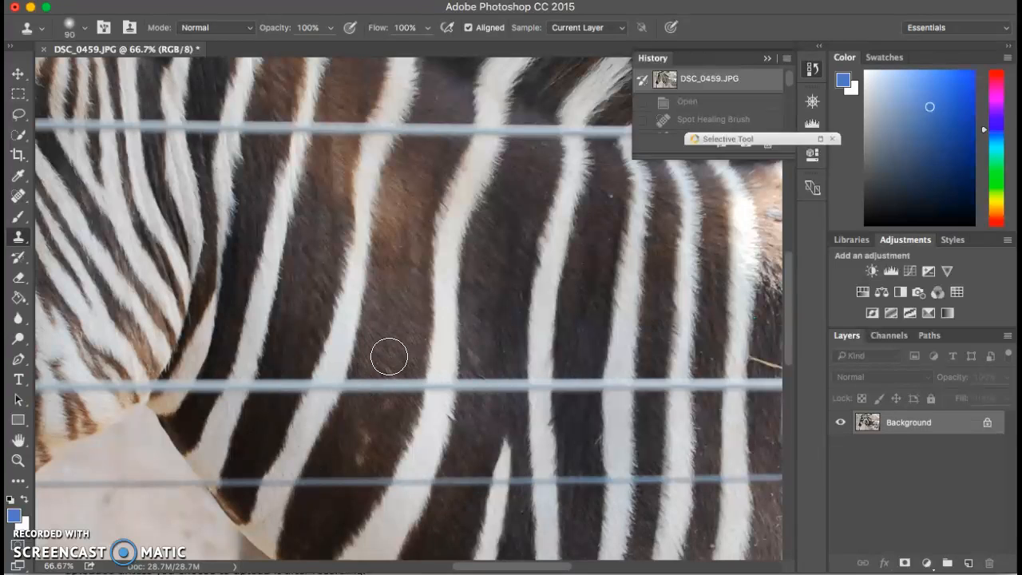
{"action": "left_click", "coordinate": [19, 239]}
{"action": "left_click", "coordinate": [400, 345], "text": "alt"}
{"action": "mouse_move", "coordinate": [399, 342]}
{"action": "left_mouse_down"}
{"action": "mouse_move", "coordinate": [390, 386]}
{"action": "mouse_move", "coordinate": [397, 356]}
{"action": "mouse_move", "coordinate": [386, 340]}
{"action": "mouse_move", "coordinate": [384, 383]}
{"action": "mouse_move", "coordinate": [397, 344]}
{"action": "mouse_move", "coordinate": [391, 379]}
{"action": "left_mouse_up"}
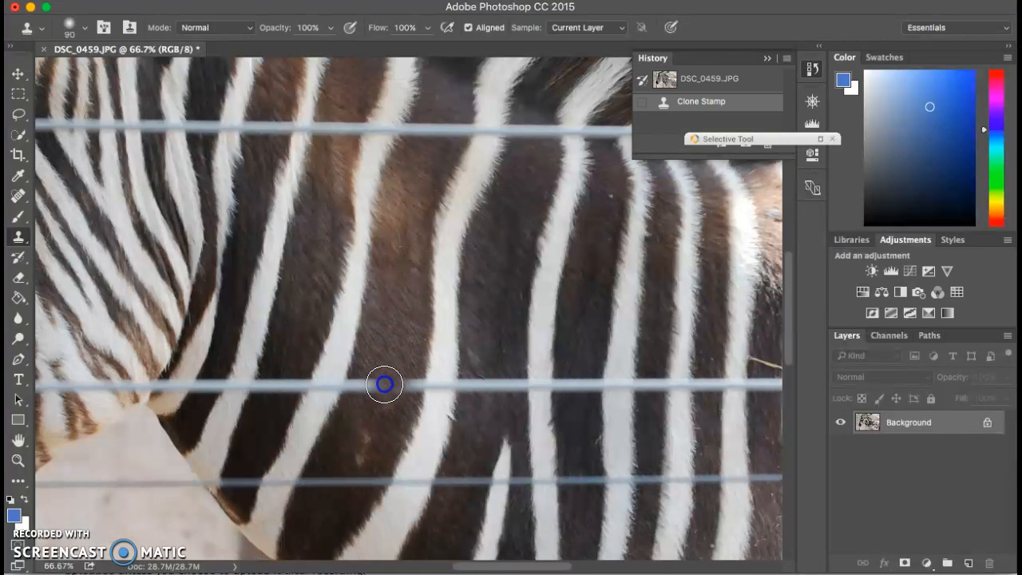
{"action": "left_click", "coordinate": [382, 384]}
{"action": "left_click", "coordinate": [371, 387]}
{"action": "left_click", "coordinate": [367, 386]}
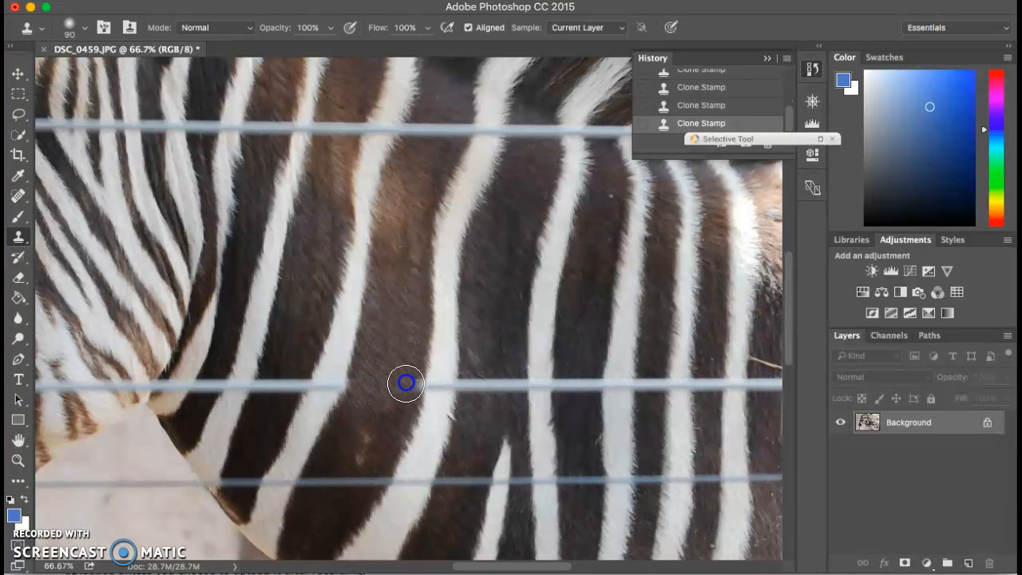
{"action": "mouse_move", "coordinate": [409, 386]}
{"action": "left_mouse_down"}
{"action": "mouse_move", "coordinate": [362, 378]}
{"action": "mouse_move", "coordinate": [333, 362]}
{"action": "left_mouse_up"}
Step: Sample the adjacent white neck stripe with the Clone Stamp and paint over the third wire where it crosses that stripe
{"action": "left_click", "coordinate": [333, 360]}
{"action": "left_click", "coordinate": [334, 373]}
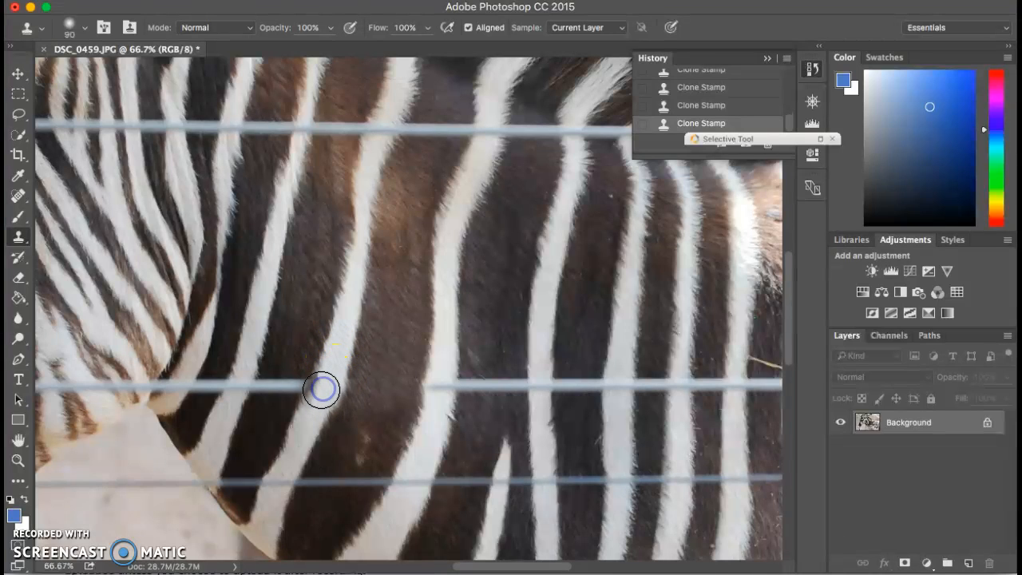
{"action": "mouse_move", "coordinate": [334, 438]}
{"action": "left_mouse_down"}
{"action": "mouse_move", "coordinate": [340, 452]}
{"action": "mouse_move", "coordinate": [420, 427]}
{"action": "mouse_move", "coordinate": [407, 415]}
{"action": "left_mouse_up"}
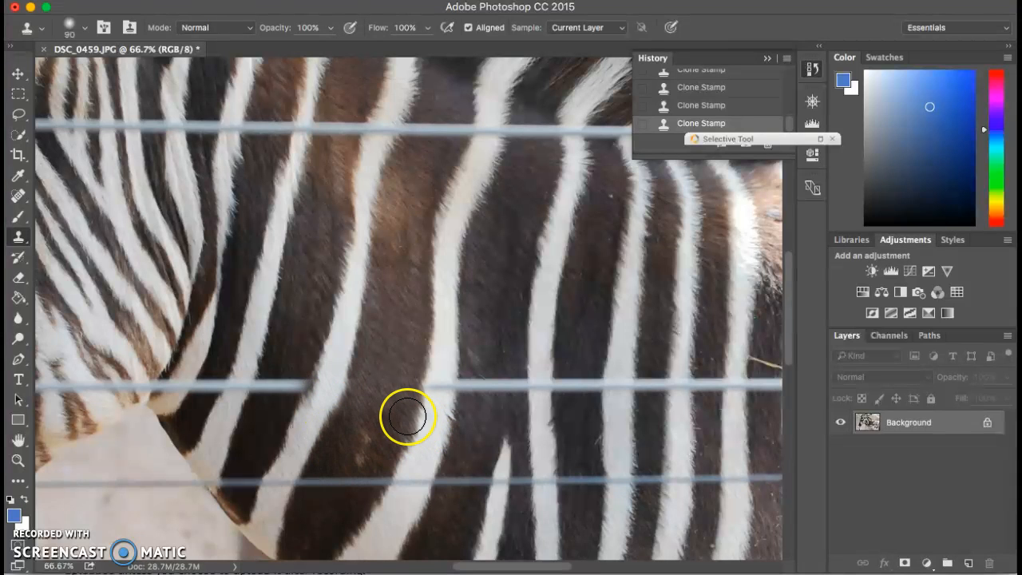
Step: Remove the third wire from the neck across the face to the photo's left edge with the Spot Healing Brush
{"action": "key", "text": "super+minus"}
{"action": "key", "text": "super+minus"}
{"action": "key", "text": "super+minus"}
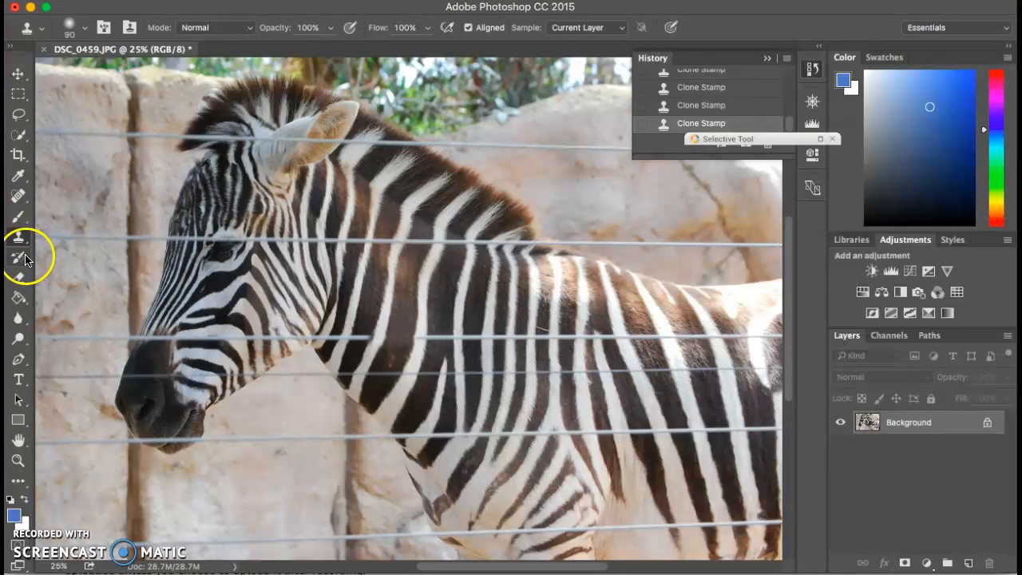
{"action": "left_click", "coordinate": [17, 195]}
{"action": "right_click", "coordinate": [19, 195]}
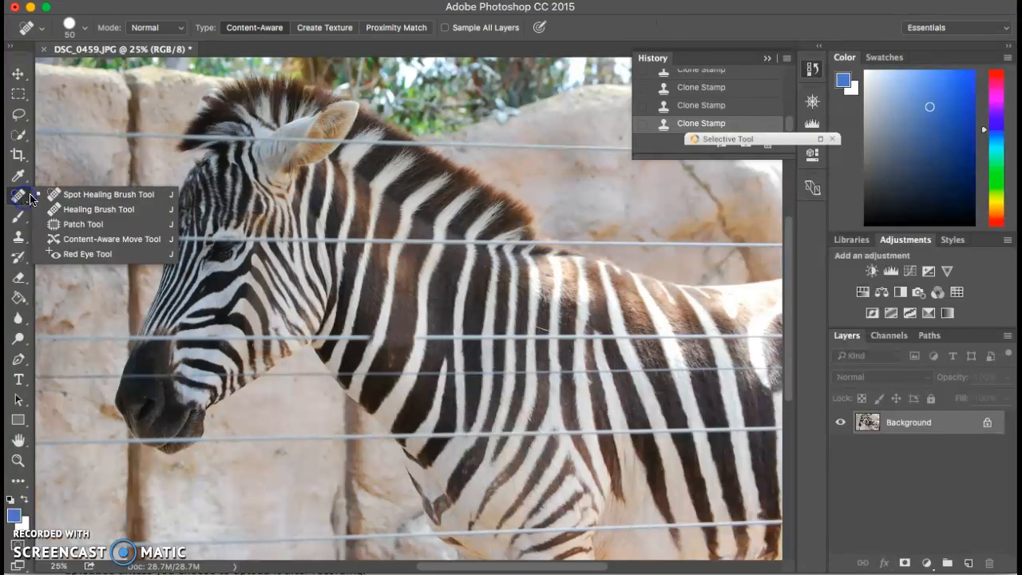
{"action": "left_click", "coordinate": [79, 197]}
{"action": "mouse_move", "coordinate": [256, 241]}
{"action": "left_mouse_down"}
{"action": "mouse_move", "coordinate": [384, 310]}
{"action": "mouse_move", "coordinate": [354, 327]}
{"action": "mouse_move", "coordinate": [123, 347]}
{"action": "mouse_move", "coordinate": [158, 377]}
{"action": "mouse_move", "coordinate": [266, 393]}
{"action": "mouse_move", "coordinate": [306, 338]}
{"action": "mouse_move", "coordinate": [237, 335]}
{"action": "mouse_move", "coordinate": [366, 338]}
{"action": "left_mouse_up"}
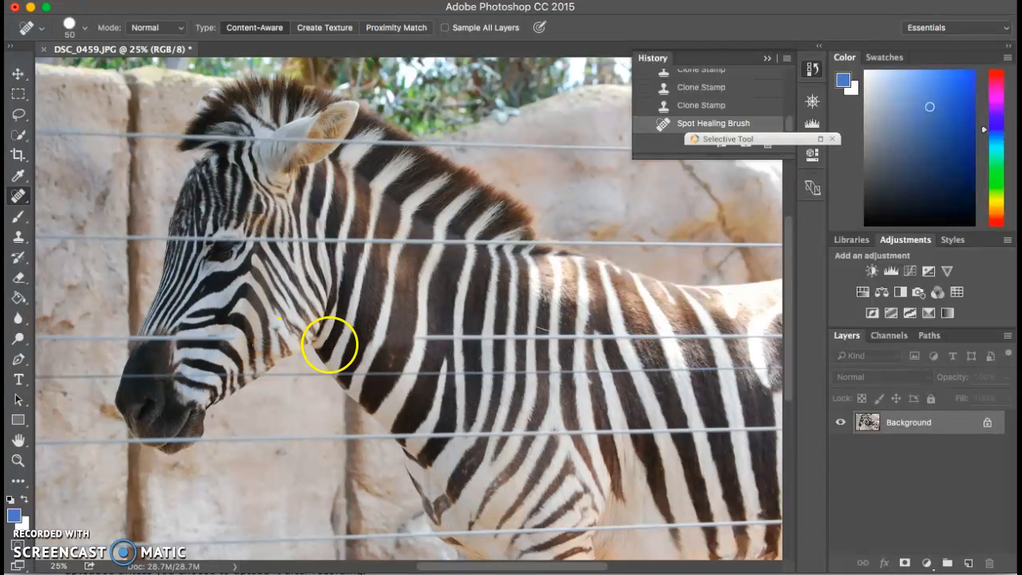
{"action": "left_click_drag", "start_coordinate": [136, 338], "coordinate": [276, 337]}
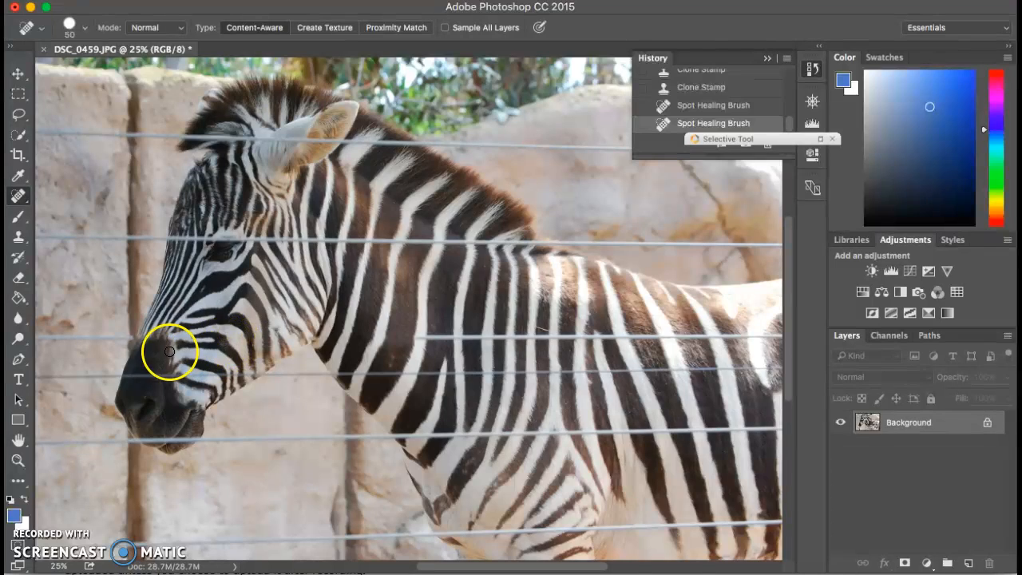
{"action": "left_click_drag", "start_coordinate": [133, 338], "coordinate": [47, 340]}
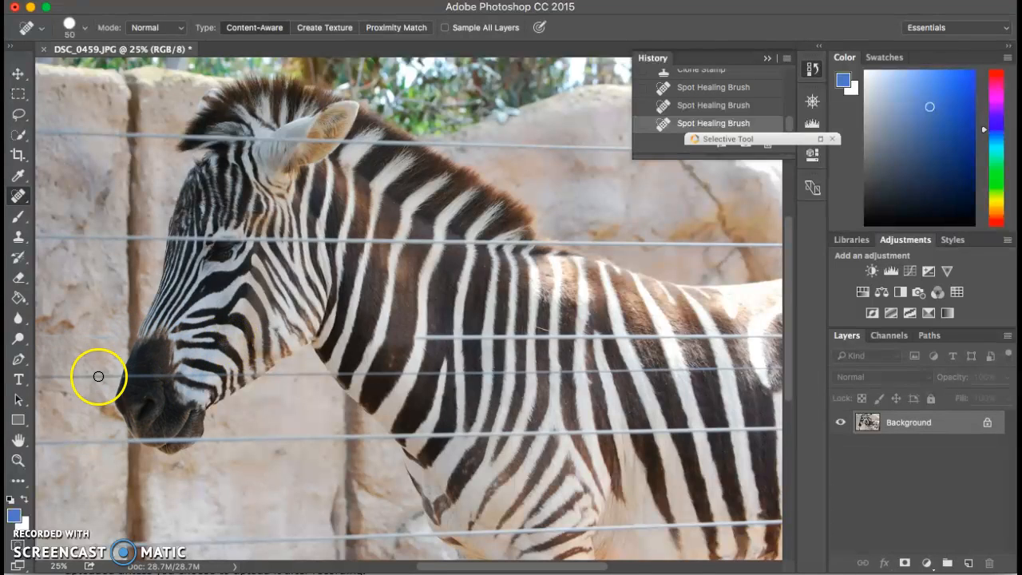
Step: Spot-heal the fourth wire from the photo's left edge across the muzzle to the neck, and touch up leftover marks around the muzzle
{"action": "left_click_drag", "start_coordinate": [39, 378], "coordinate": [419, 375]}
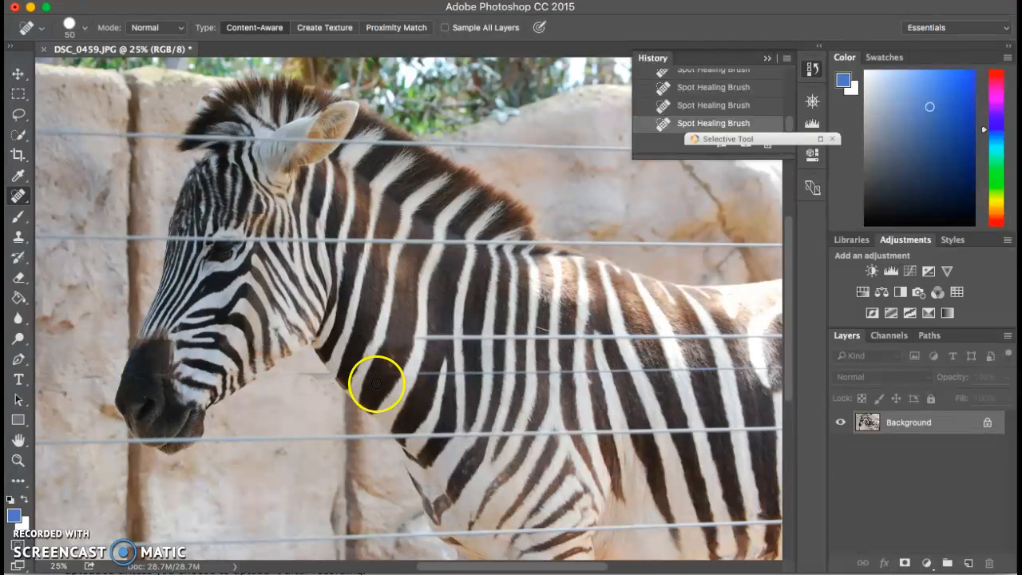
{"action": "mouse_move", "coordinate": [311, 377]}
{"action": "left_mouse_down"}
{"action": "mouse_move", "coordinate": [328, 380]}
{"action": "mouse_move", "coordinate": [312, 376]}
{"action": "left_mouse_up"}
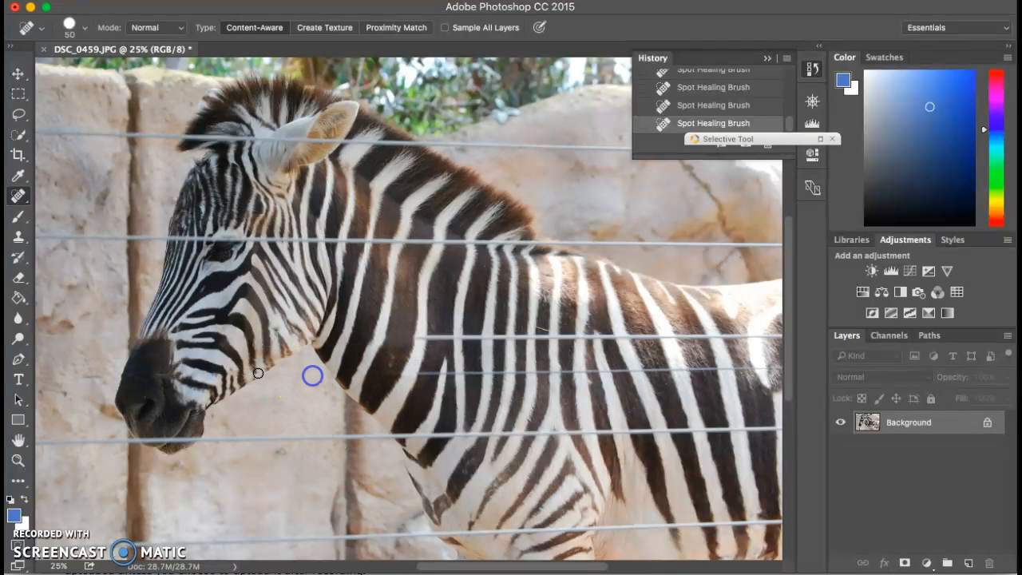
{"action": "left_click_drag", "start_coordinate": [157, 372], "coordinate": [164, 379]}
{"action": "mouse_move", "coordinate": [102, 377]}
{"action": "left_mouse_down"}
{"action": "mouse_move", "coordinate": [88, 377]}
{"action": "mouse_move", "coordinate": [105, 378]}
{"action": "left_mouse_up"}
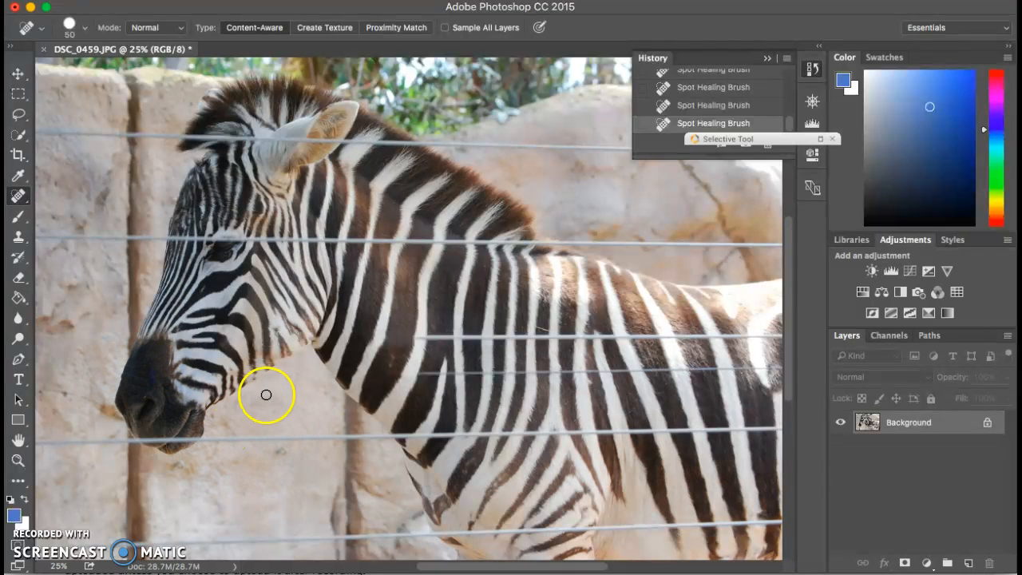
{"action": "mouse_move", "coordinate": [139, 338]}
{"action": "left_mouse_down"}
{"action": "mouse_move", "coordinate": [173, 339]}
{"action": "mouse_move", "coordinate": [96, 338]}
{"action": "left_mouse_up"}
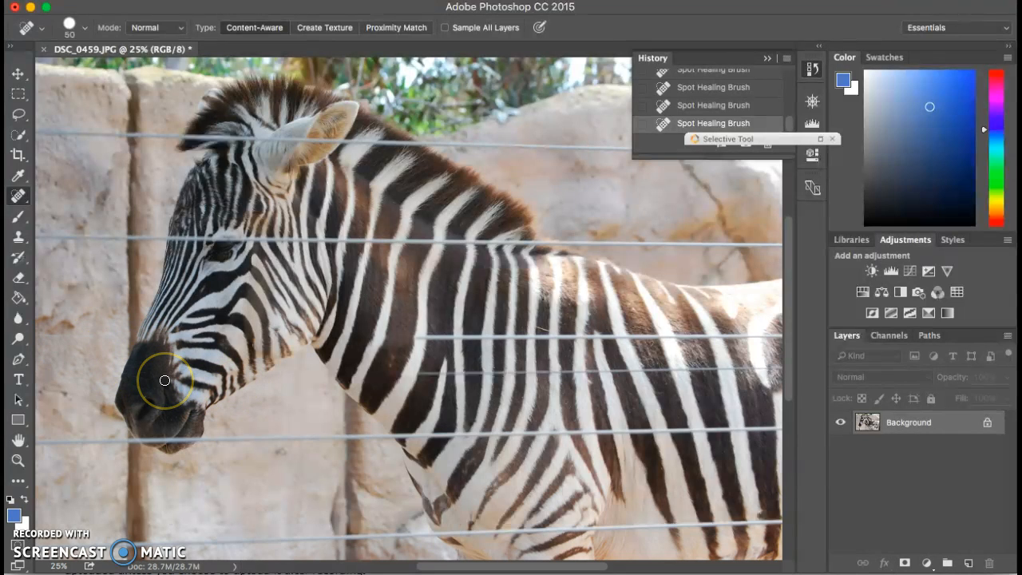
Step: Spot-heal the third wire across the zebra's shoulder and back, and retouch the leftover smudge between the shoulder stripes
{"action": "key", "text": "super+minus"}
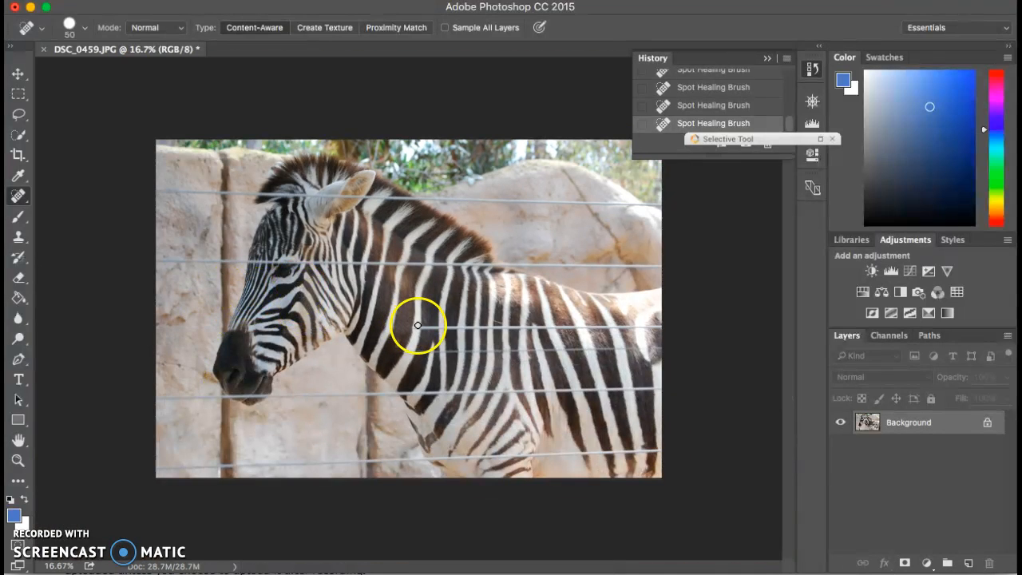
{"action": "left_click_drag", "start_coordinate": [418, 326], "coordinate": [614, 325]}
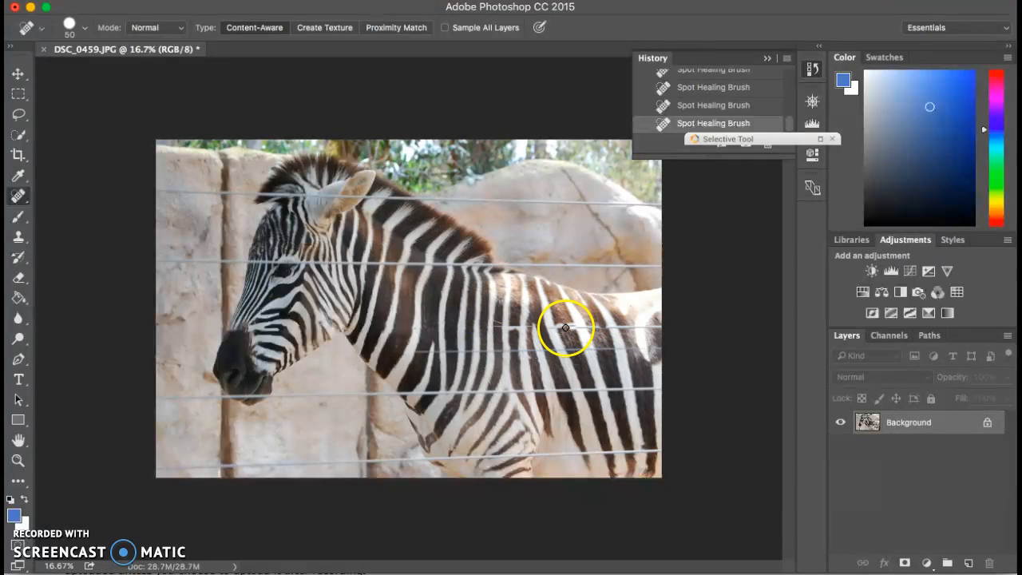
{"action": "left_click_drag", "start_coordinate": [561, 321], "coordinate": [575, 334]}
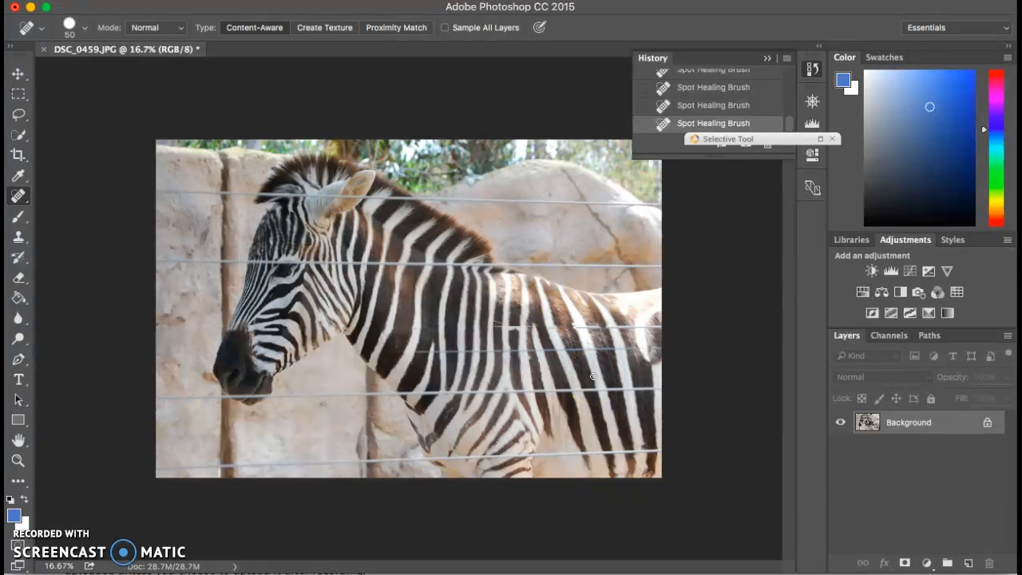
{"action": "key", "text": "super+plus"}
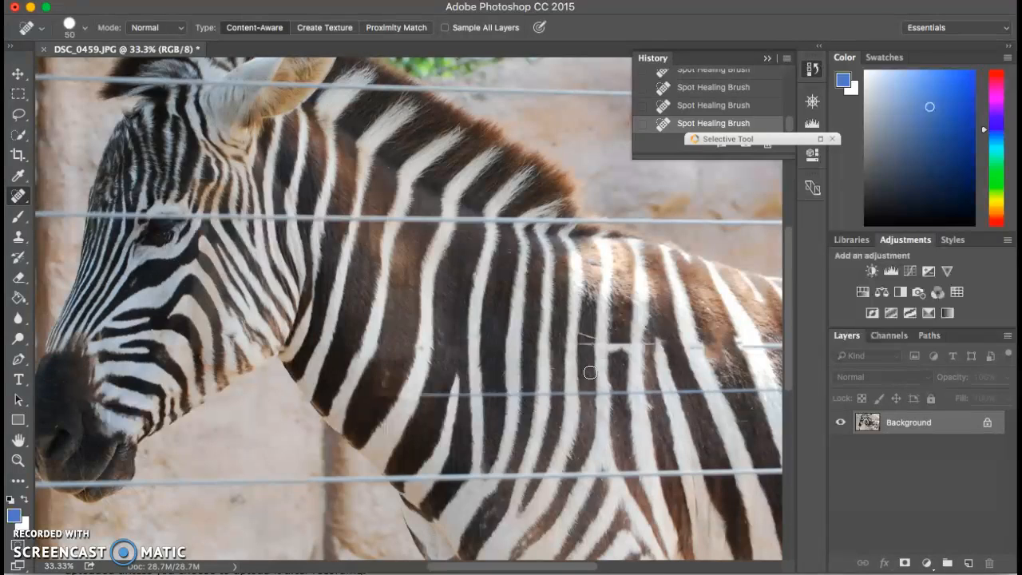
{"action": "left_click_drag", "start_coordinate": [615, 342], "coordinate": [614, 351]}
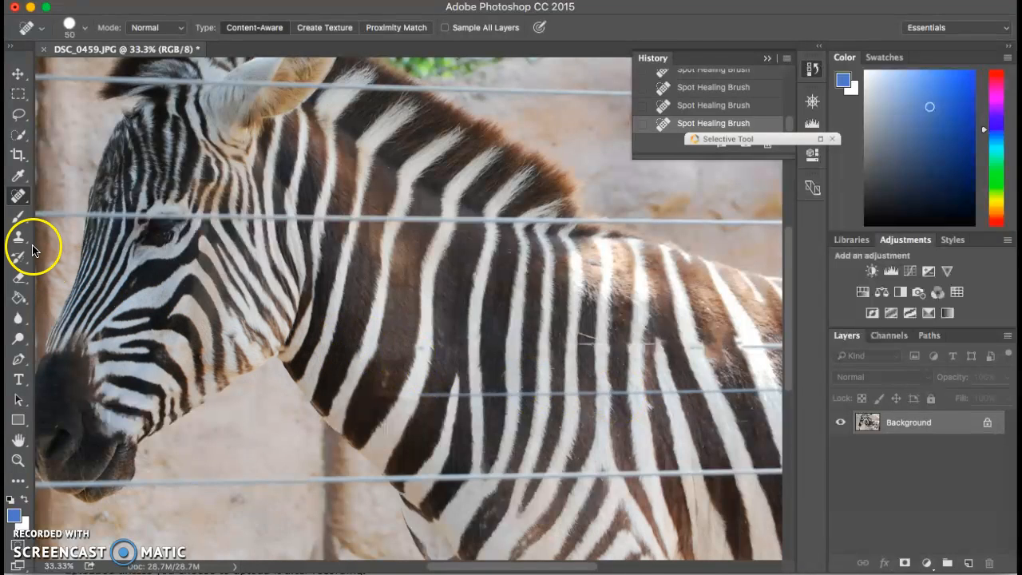
Step: Patch the wire segment below the zebra's chin with clean wall texture from just above it, using the Patch Tool
{"action": "left_click", "coordinate": [22, 204]}
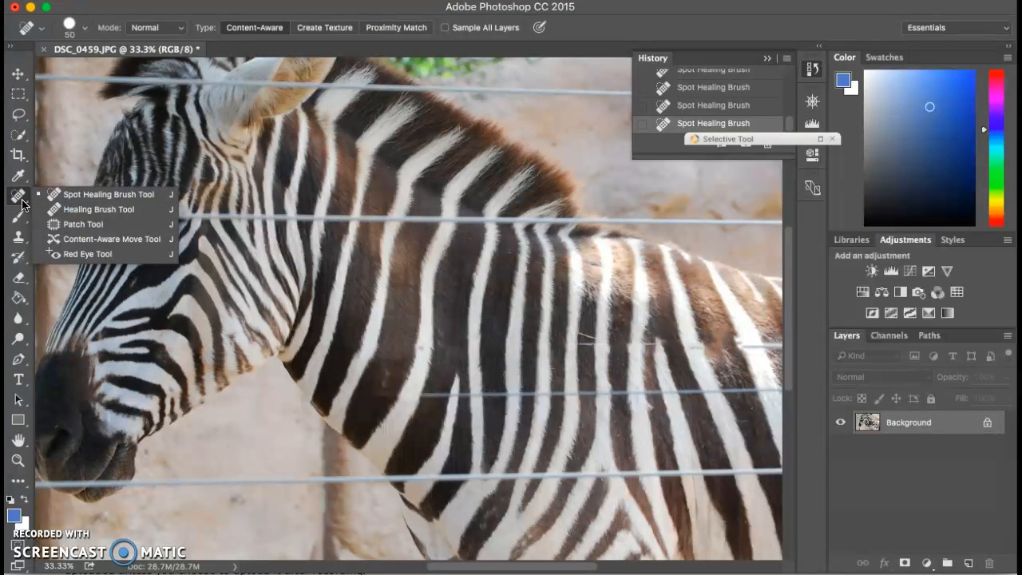
{"action": "left_click", "coordinate": [73, 225]}
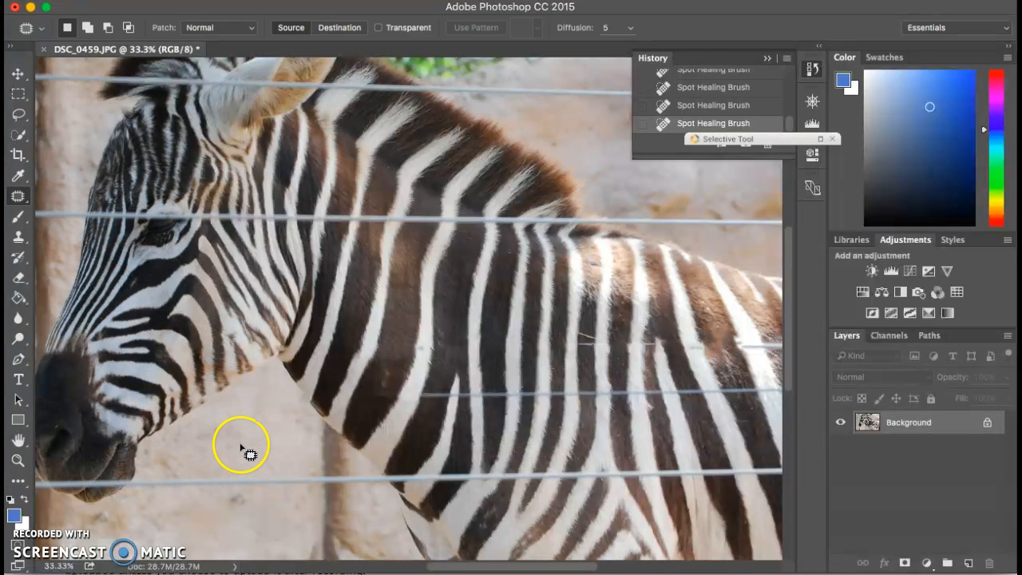
{"action": "mouse_move", "coordinate": [244, 443]}
{"action": "left_mouse_down"}
{"action": "mouse_move", "coordinate": [174, 460]}
{"action": "mouse_move", "coordinate": [170, 488]}
{"action": "mouse_move", "coordinate": [231, 508]}
{"action": "mouse_move", "coordinate": [299, 493]}
{"action": "left_mouse_up"}
{"action": "mouse_move", "coordinate": [251, 440]}
{"action": "left_mouse_down"}
{"action": "mouse_move", "coordinate": [240, 434]}
{"action": "mouse_move", "coordinate": [245, 406]}
{"action": "left_mouse_up"}
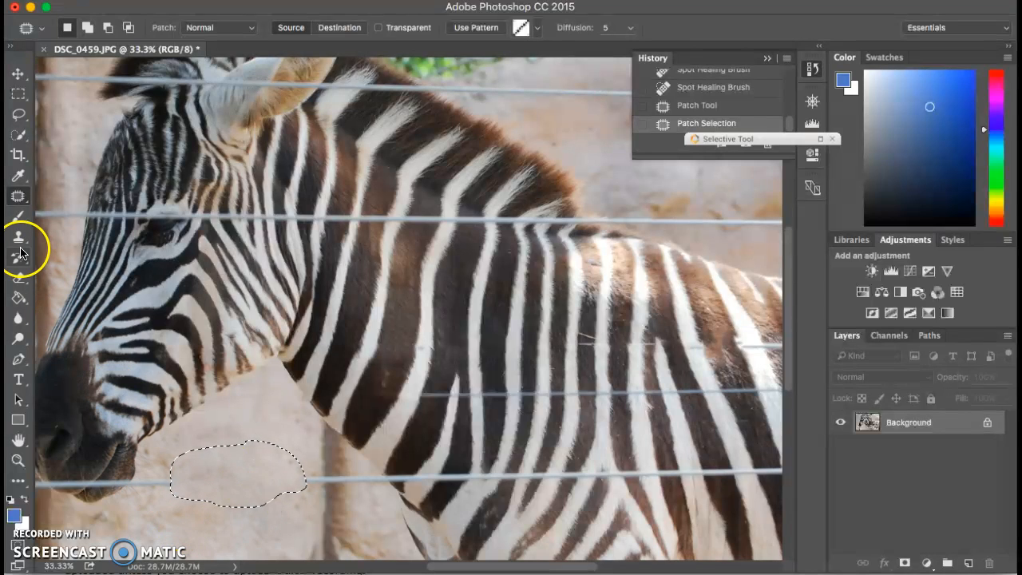
Step: Show the available healing and patching tools
{"action": "left_click", "coordinate": [21, 201]}
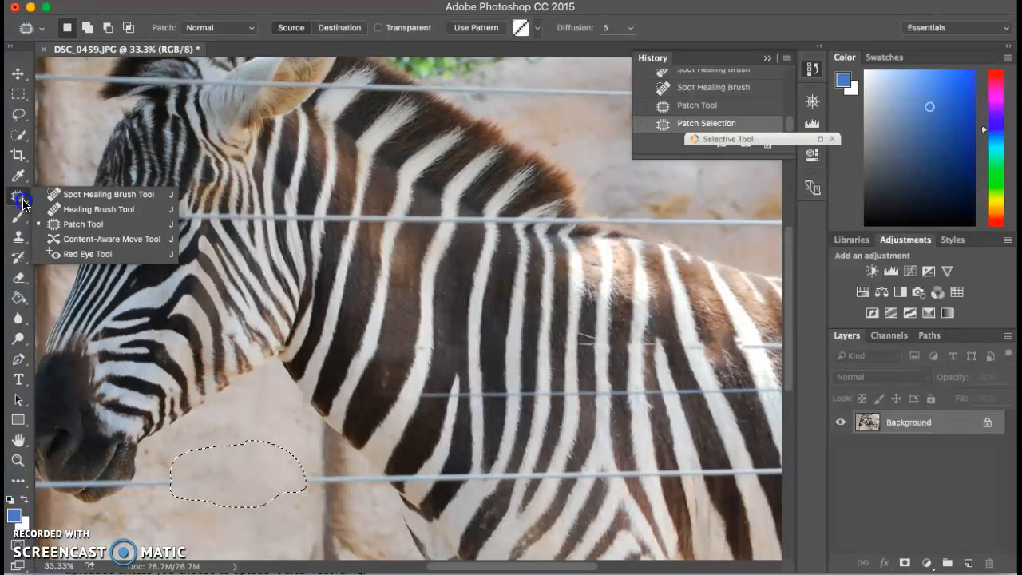